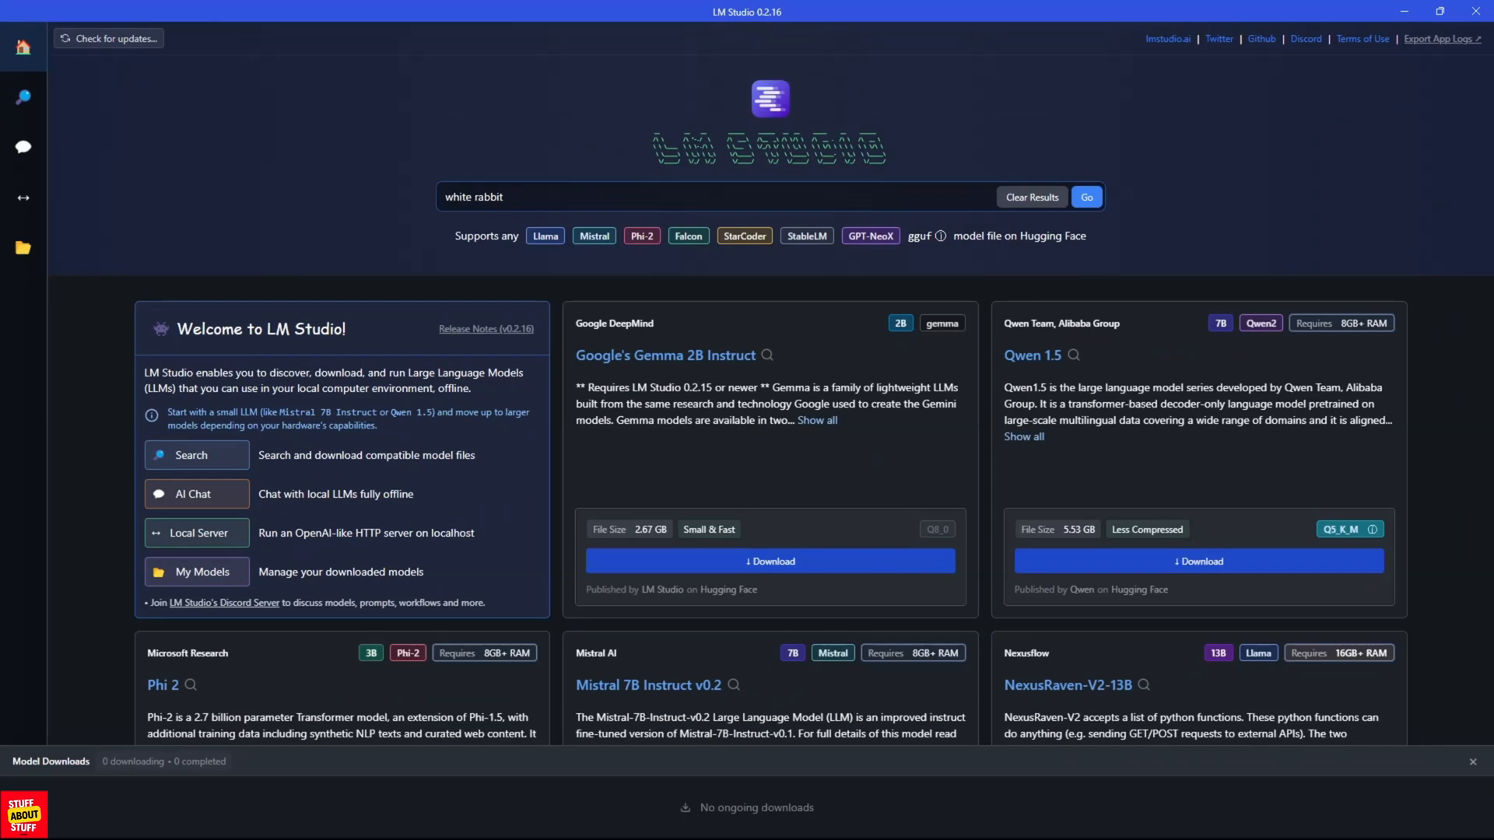
Clear the leftover 'white rabbit' query from the home search bar
{"action": "key", "text": "Escape"}
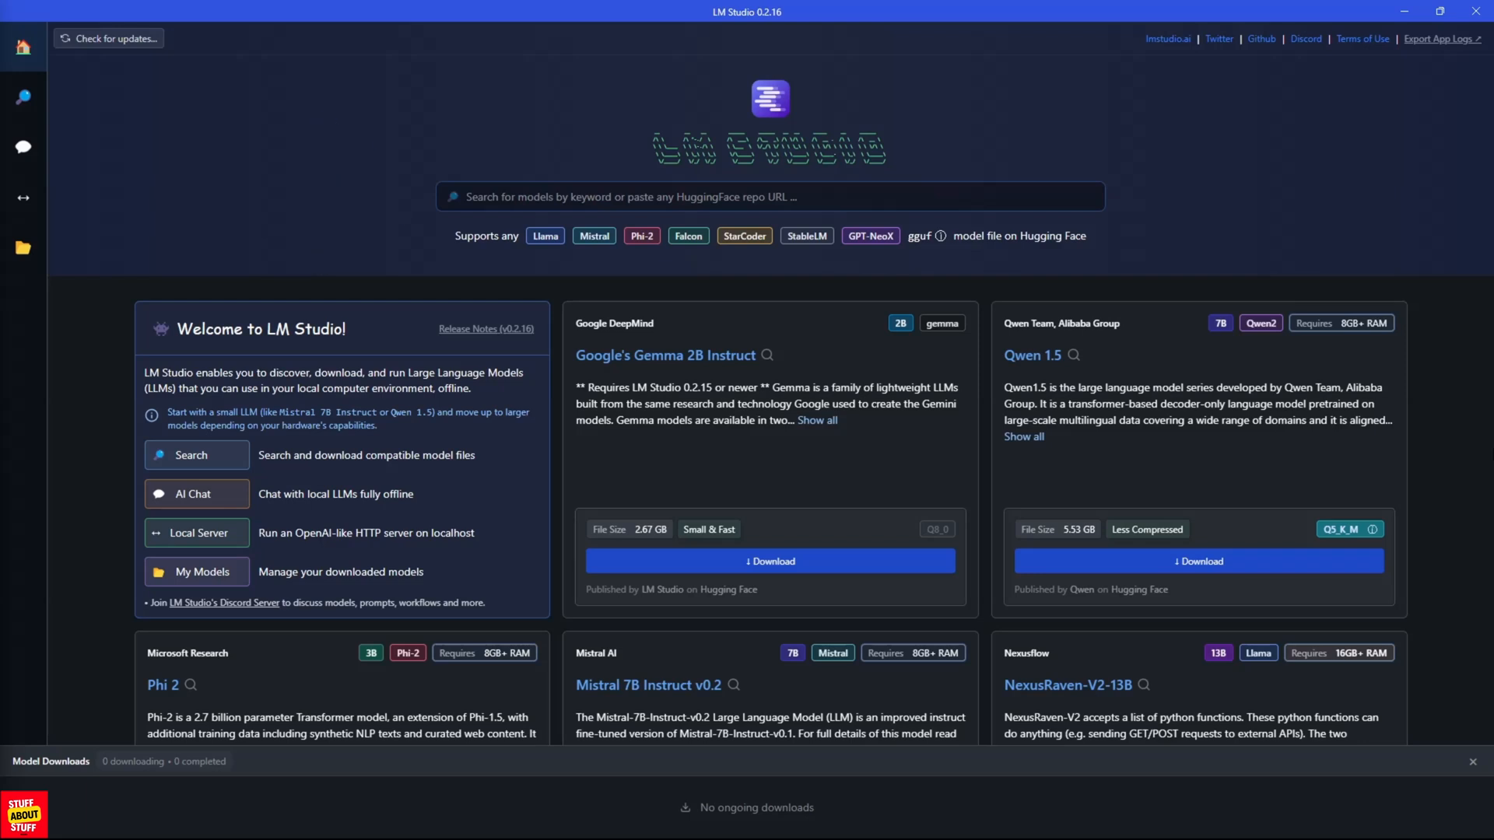
{"action": "scroll", "coordinate": [747, 467], "scroll_direction": "down", "scroll_amount": 4}
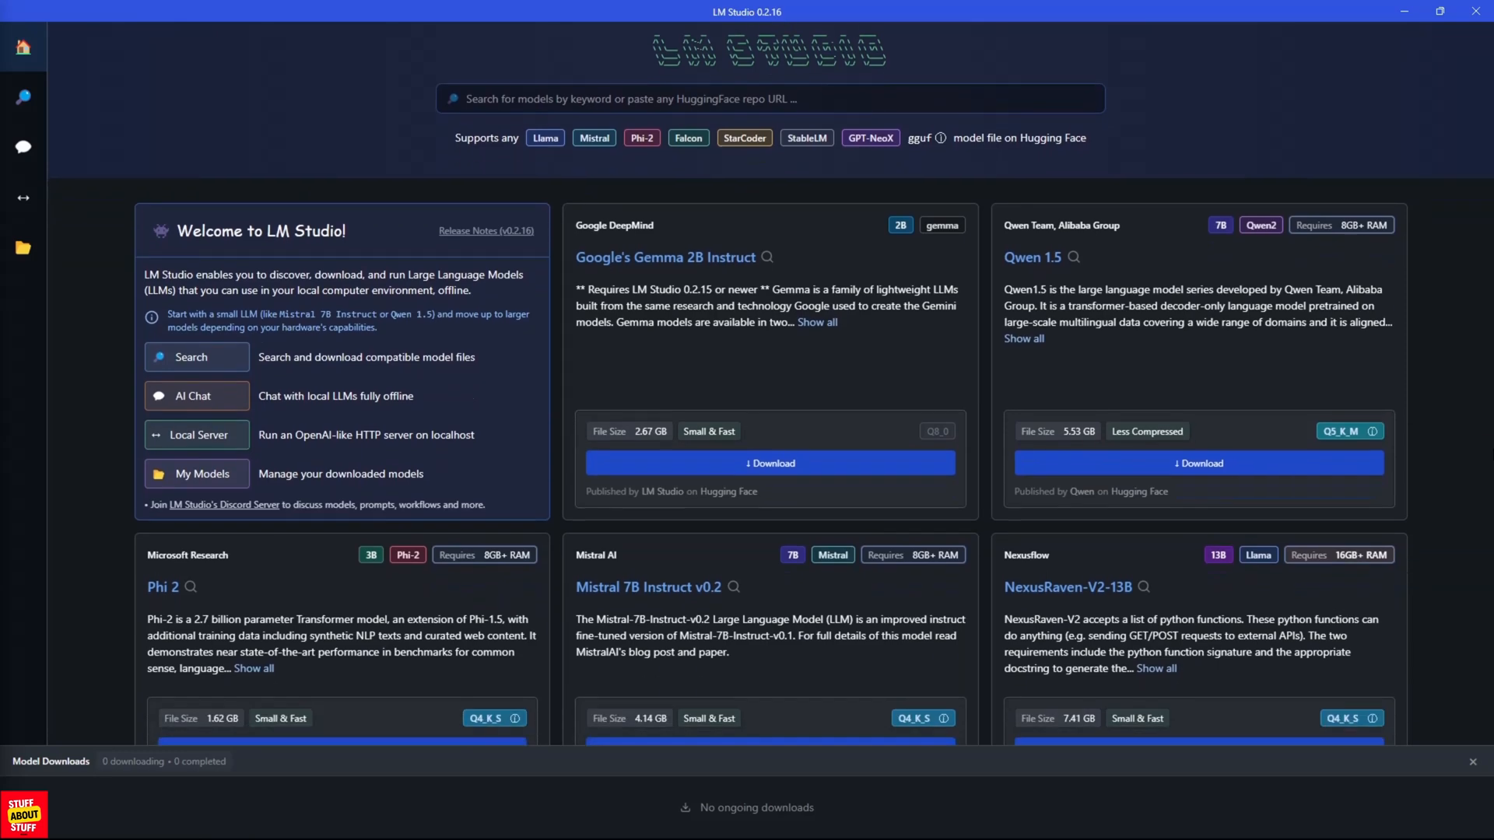
{"action": "scroll", "coordinate": [747, 468], "scroll_direction": "down", "scroll_amount": 2}
{"action": "scroll", "coordinate": [747, 467], "scroll_direction": "down", "scroll_amount": 2}
{"action": "scroll", "coordinate": [747, 467], "scroll_direction": "down", "scroll_amount": 2}
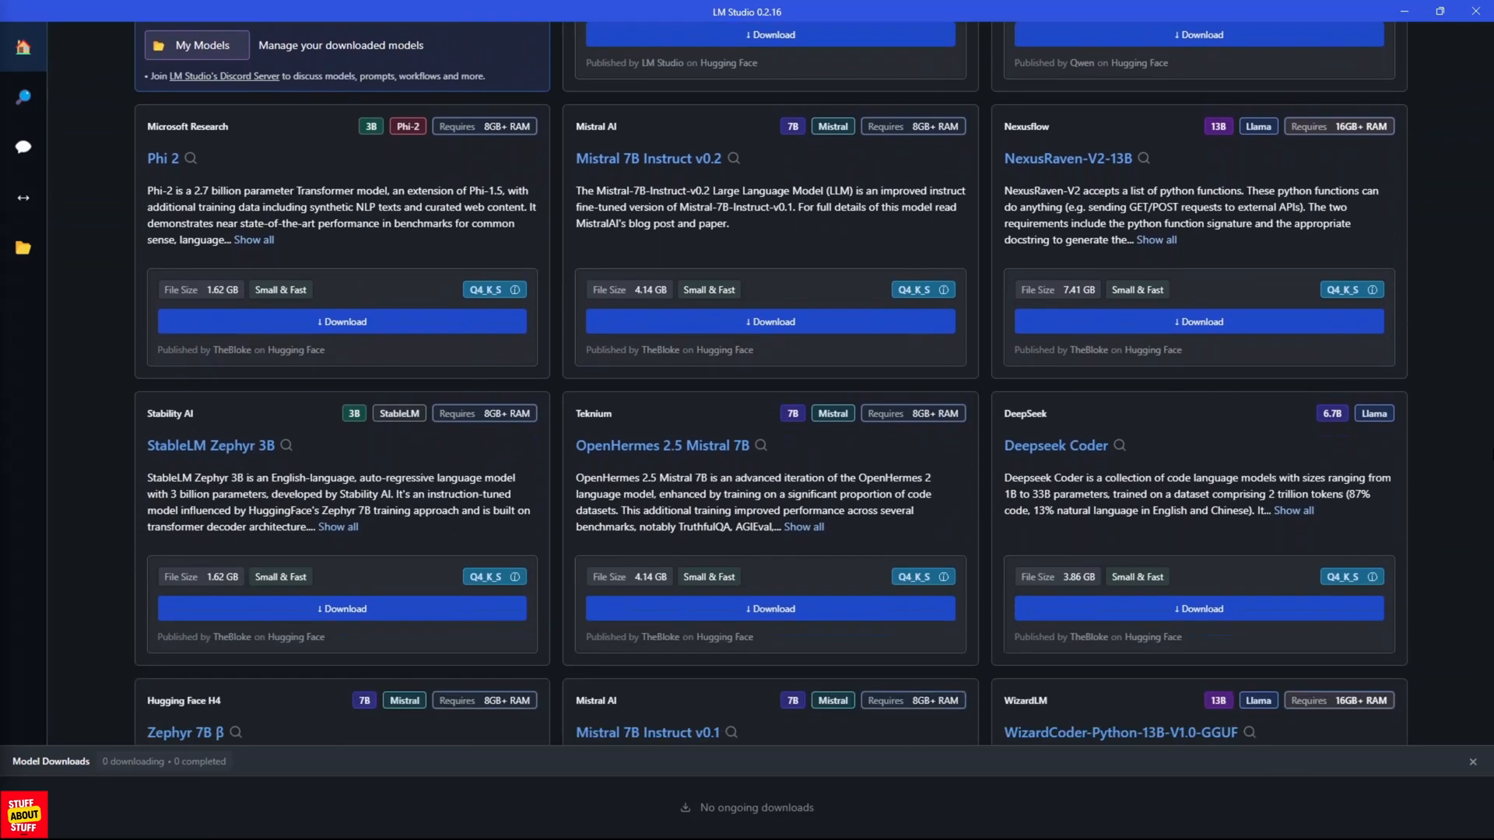
{"action": "scroll", "coordinate": [748, 468], "scroll_direction": "down", "scroll_amount": 2}
{"action": "scroll", "coordinate": [747, 467], "scroll_direction": "down", "scroll_amount": 2}
{"action": "scroll", "coordinate": [748, 467], "scroll_direction": "down", "scroll_amount": 2}
{"action": "scroll", "coordinate": [747, 467], "scroll_direction": "down", "scroll_amount": 1}
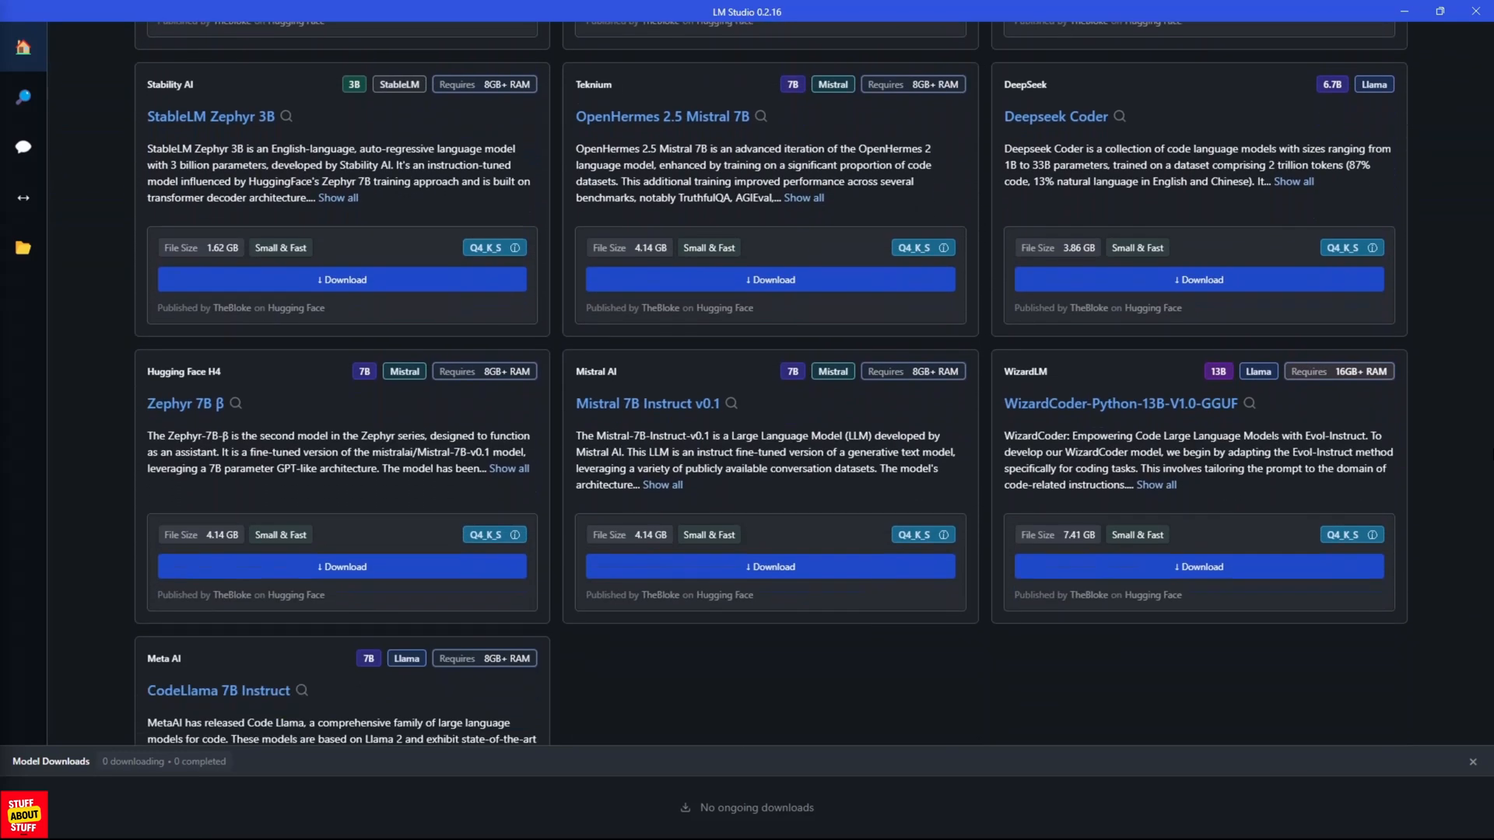
{"action": "scroll", "coordinate": [747, 467], "scroll_direction": "down", "scroll_amount": 1}
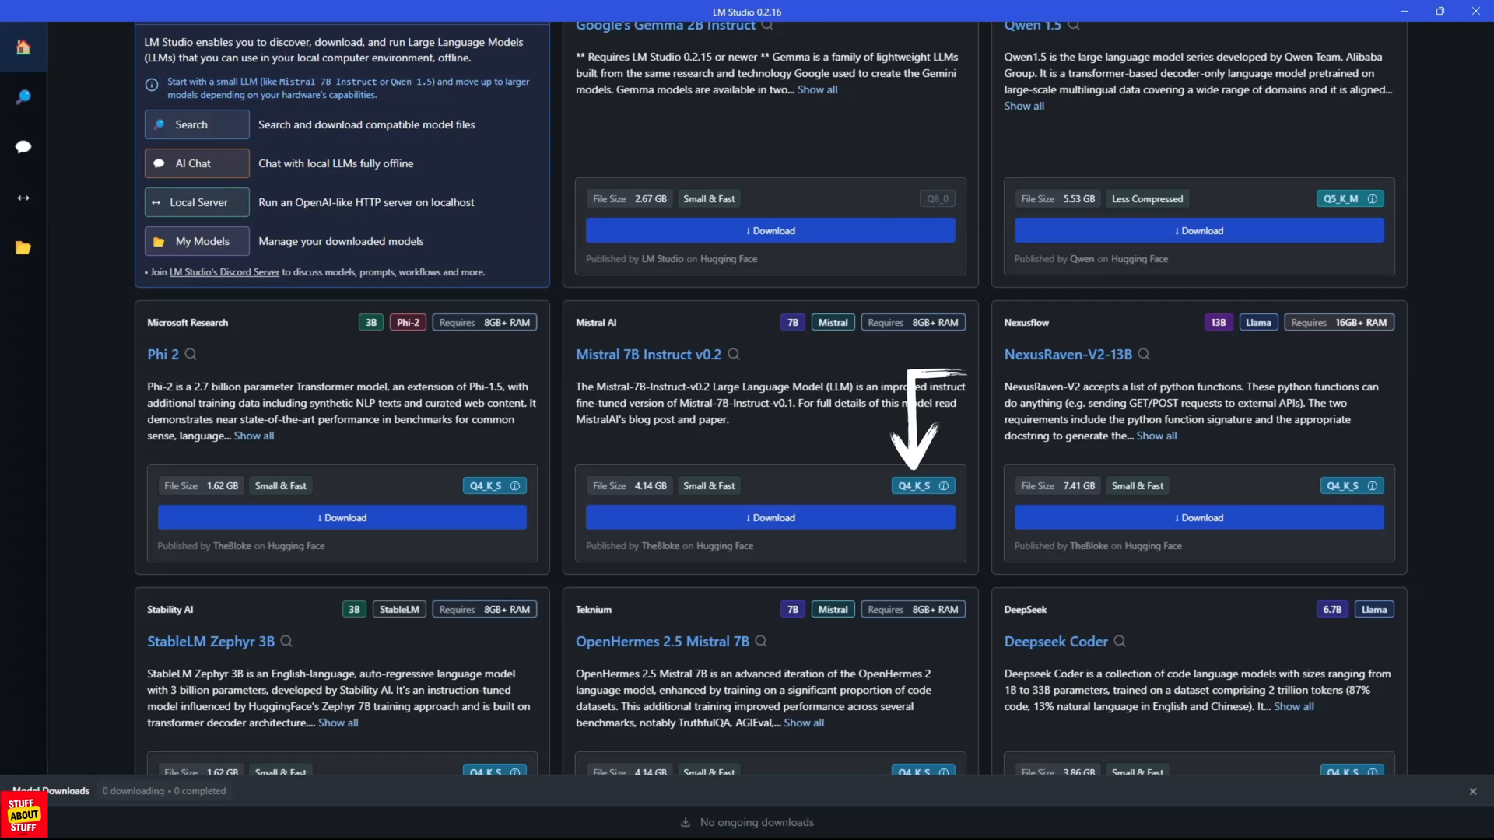
Download the featured Mistral 7B Instruct v0.2 model and let it complete
{"action": "left_click", "coordinate": [838, 525]}
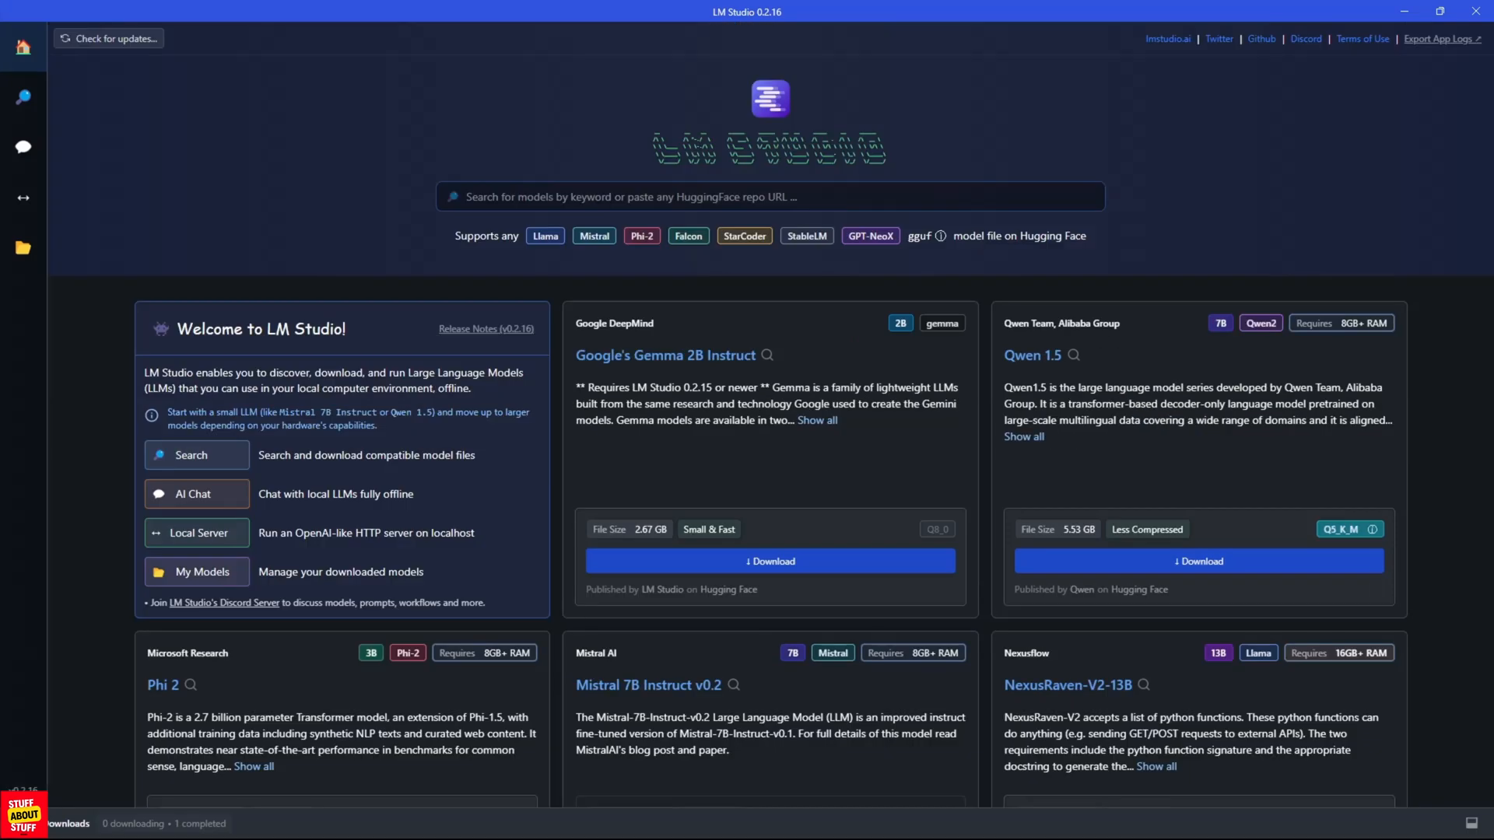
Search Hugging Face for 'mistral' and list the matching models
{"action": "left_click", "coordinate": [772, 196]}
{"action": "type", "text": "mistral"}
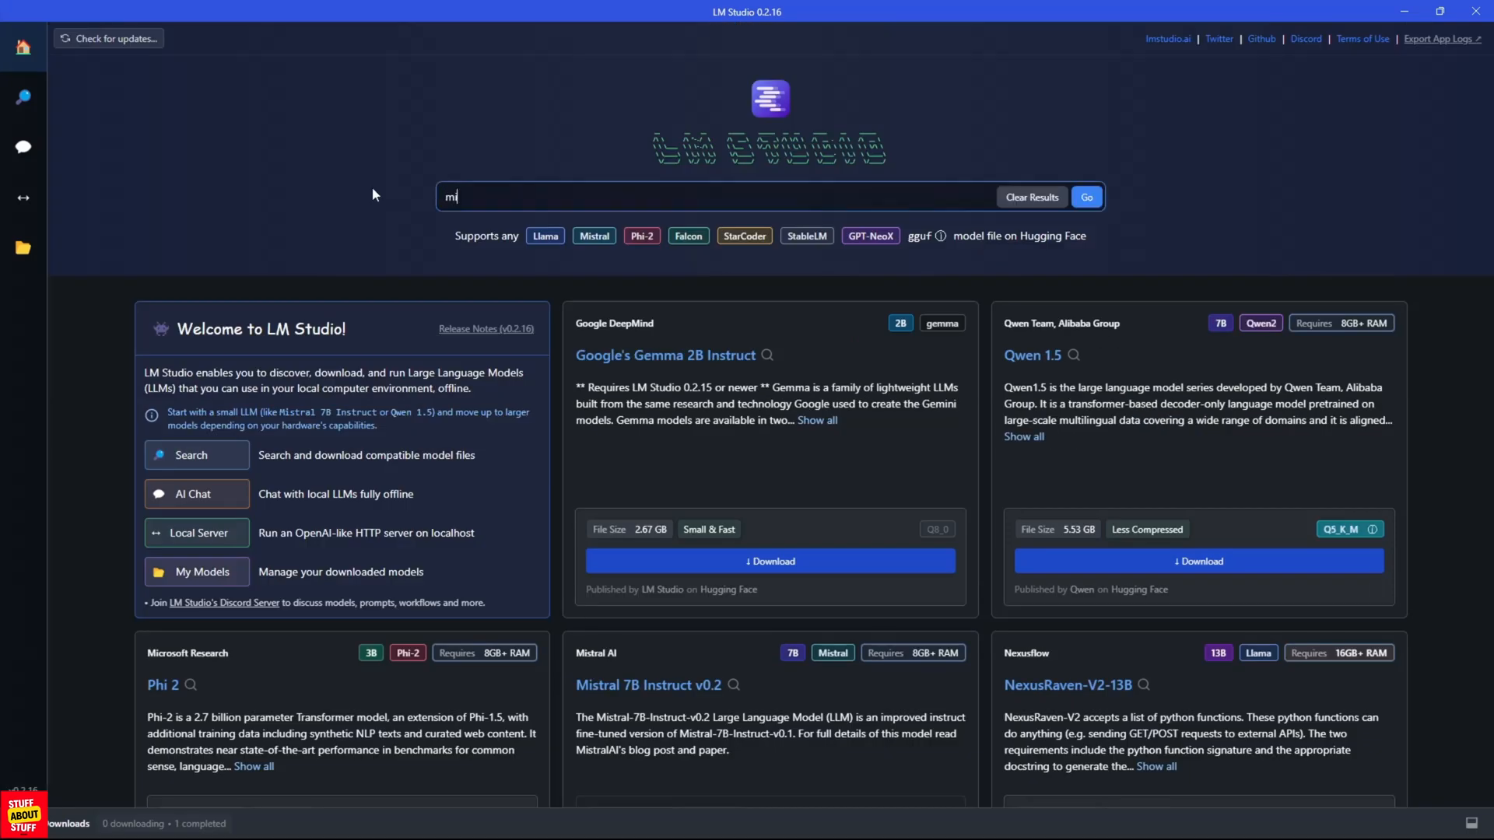
{"action": "key", "text": "Return"}
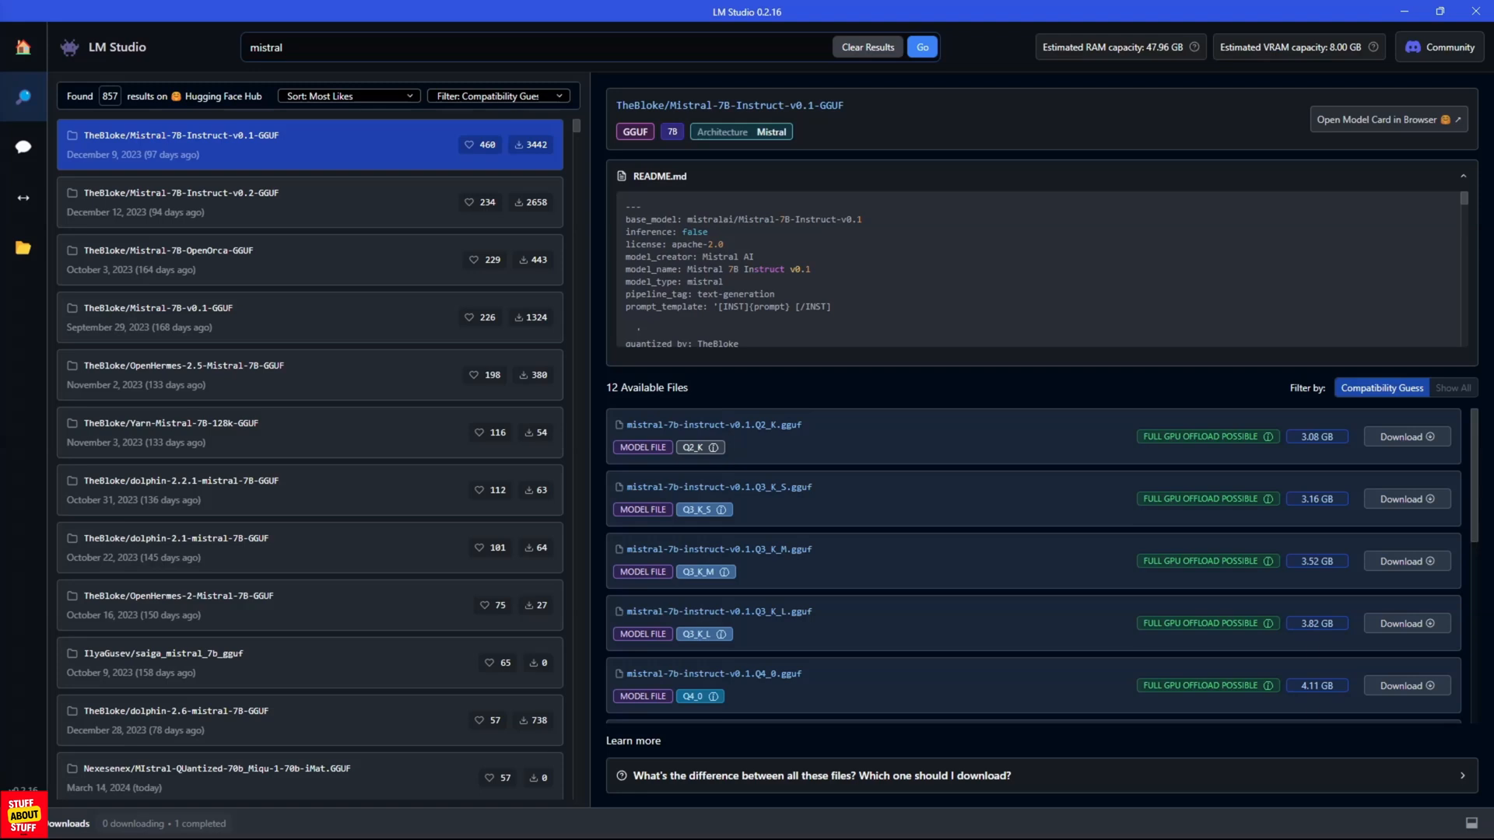
Open AI Chat and load Mistral Instruct v0.2 7B to continue the chat
{"action": "left_click", "coordinate": [22, 147]}
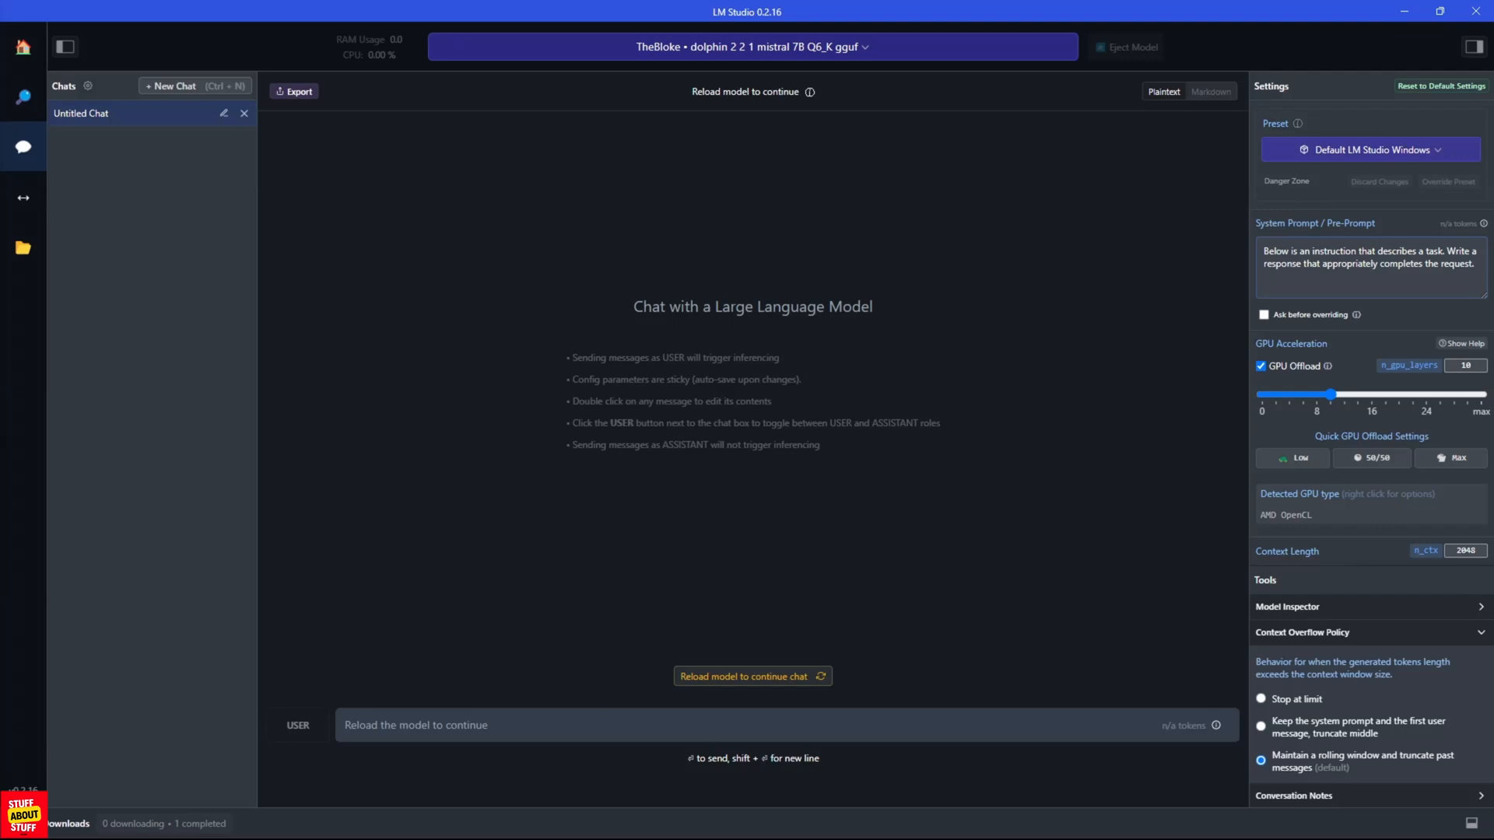
{"action": "left_click", "coordinate": [704, 682]}
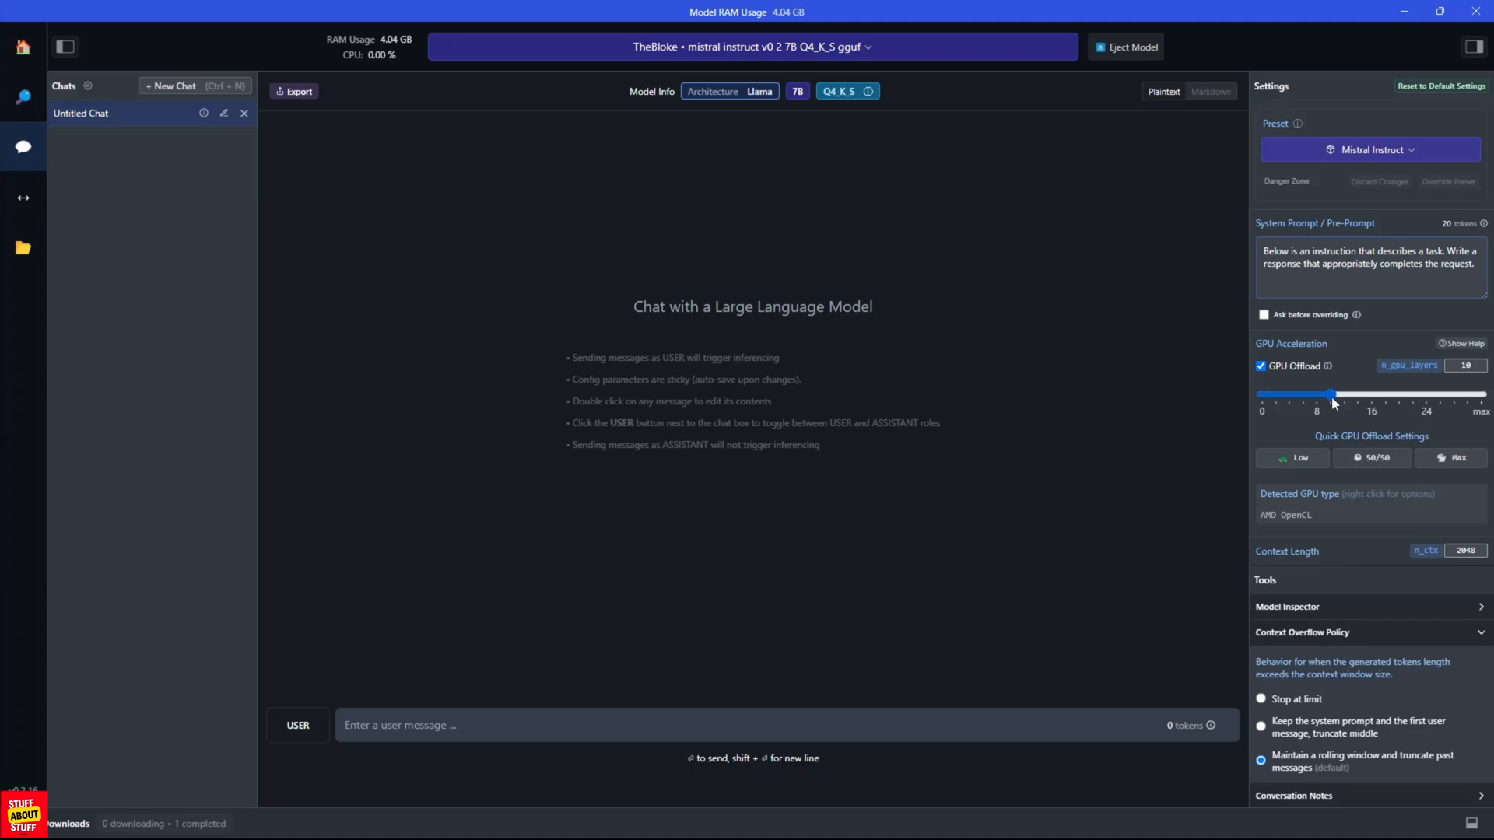
Raise the GPU Offload slider under GPU Acceleration to the maximum layers
{"action": "left_click_drag", "start_coordinate": [1332, 397], "coordinate": [1483, 401]}
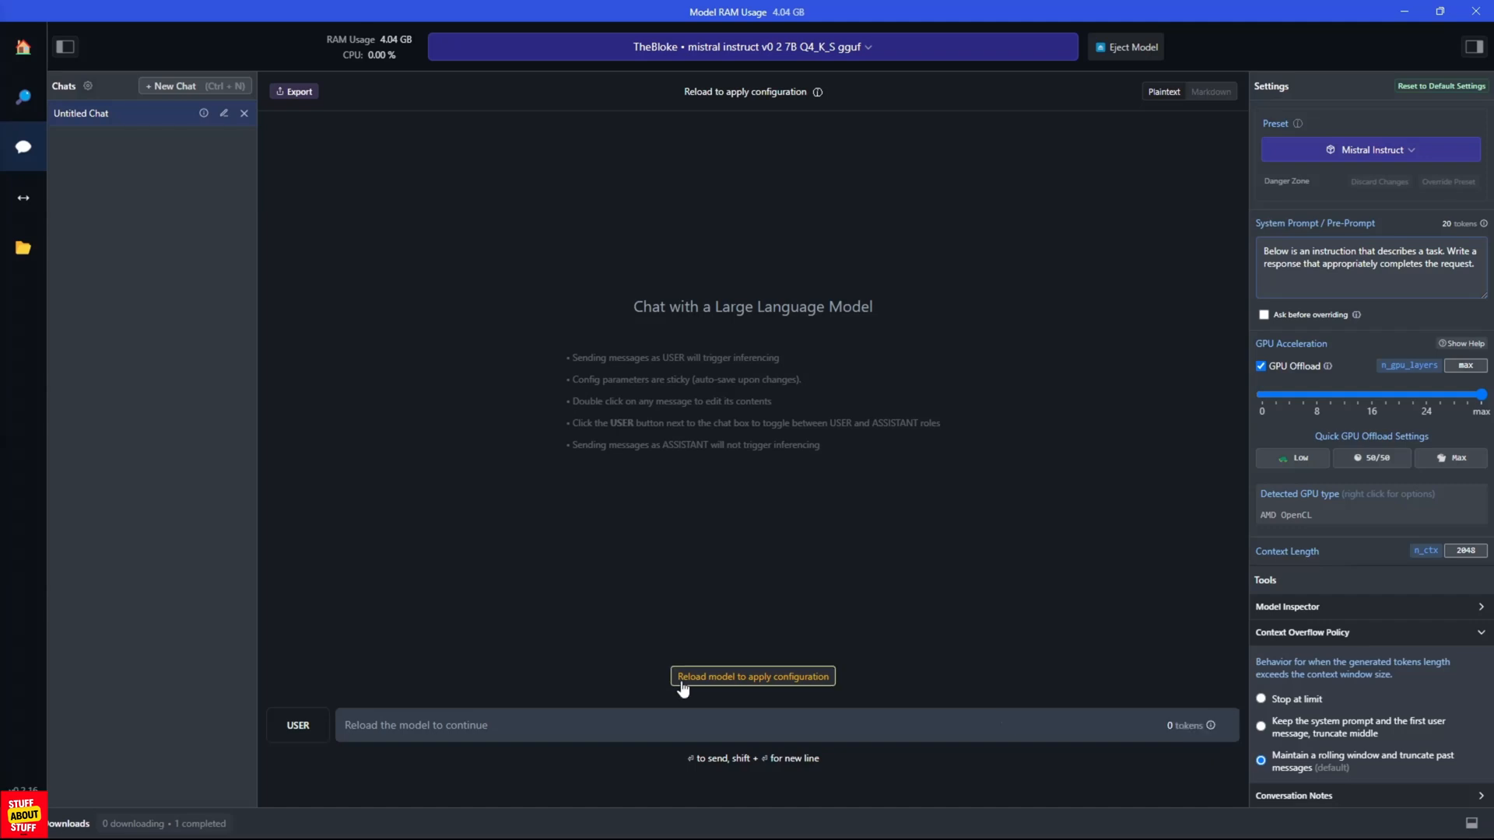
Reload the model with full GPU offload and ask it to define Wi-Fi
{"action": "left_click", "coordinate": [684, 684]}
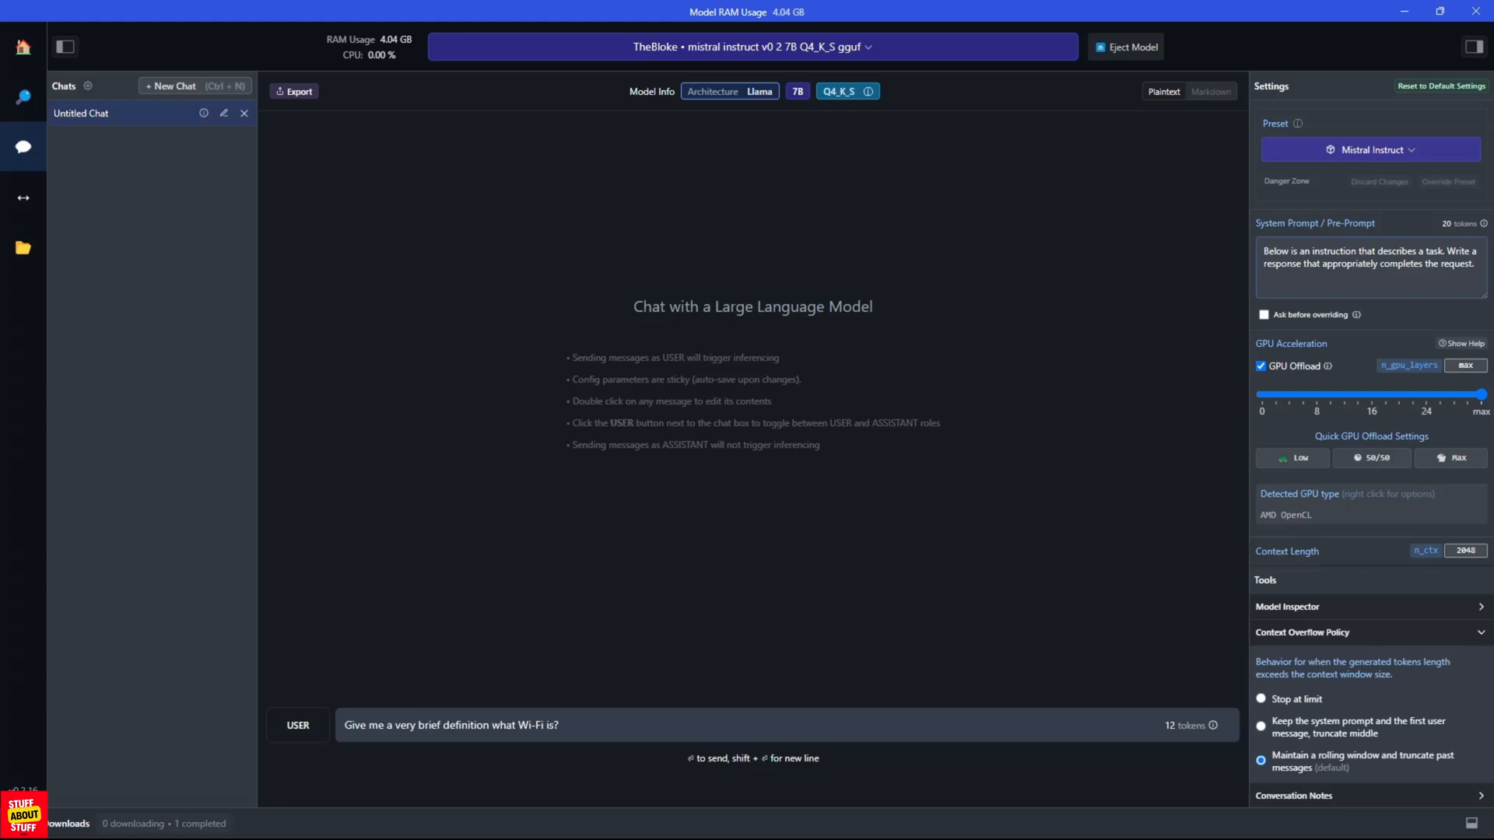
{"action": "key", "text": "Return"}
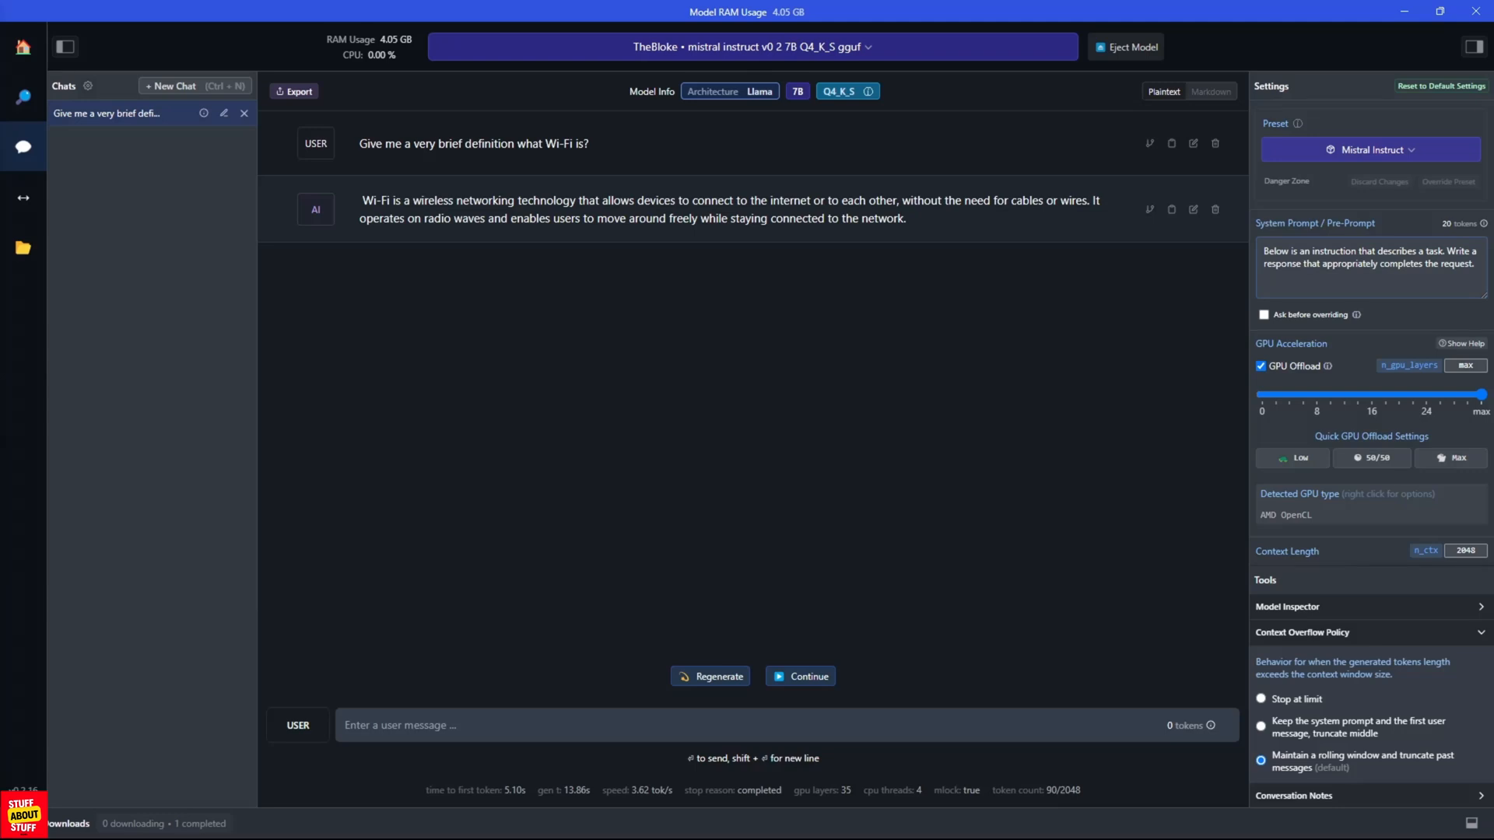
Start a new chat and ask how to install WSL on a Windows 11 PC
{"action": "left_click", "coordinate": [174, 86]}
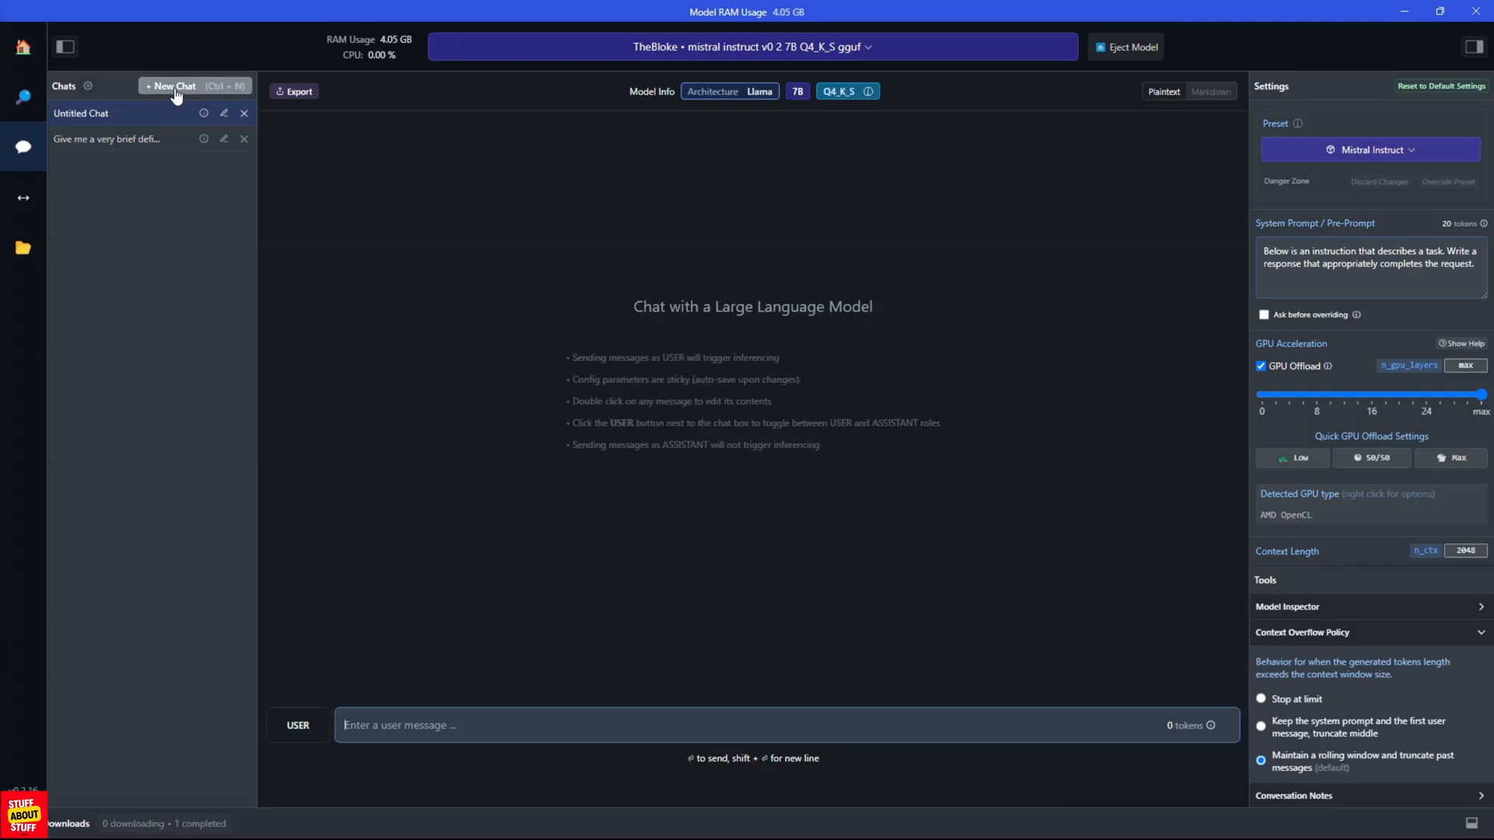
{"action": "type", "text": "How do I install WSL on Windows 11 PC"}
{"action": "key", "text": "Return"}
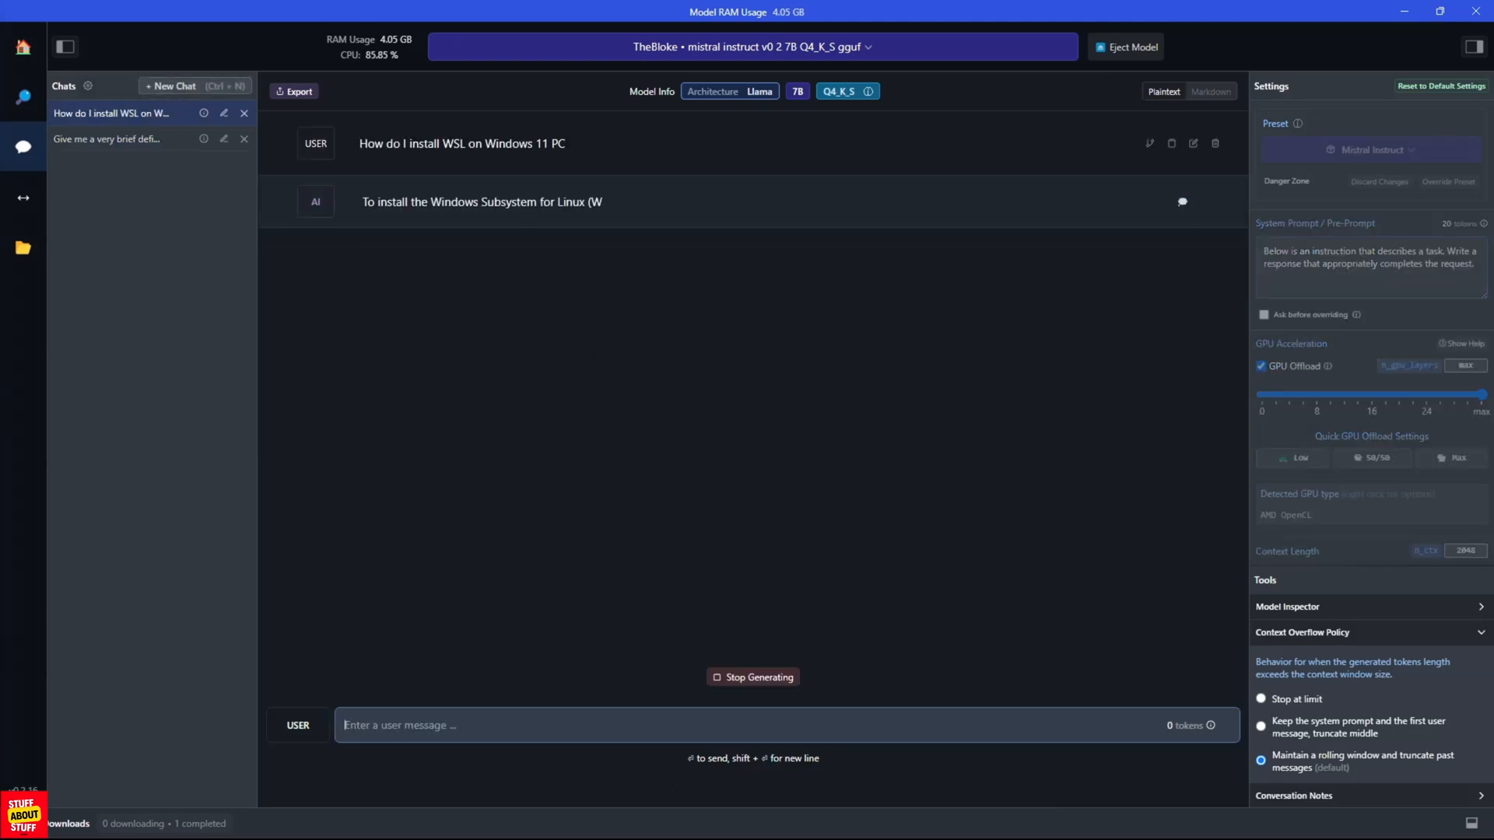